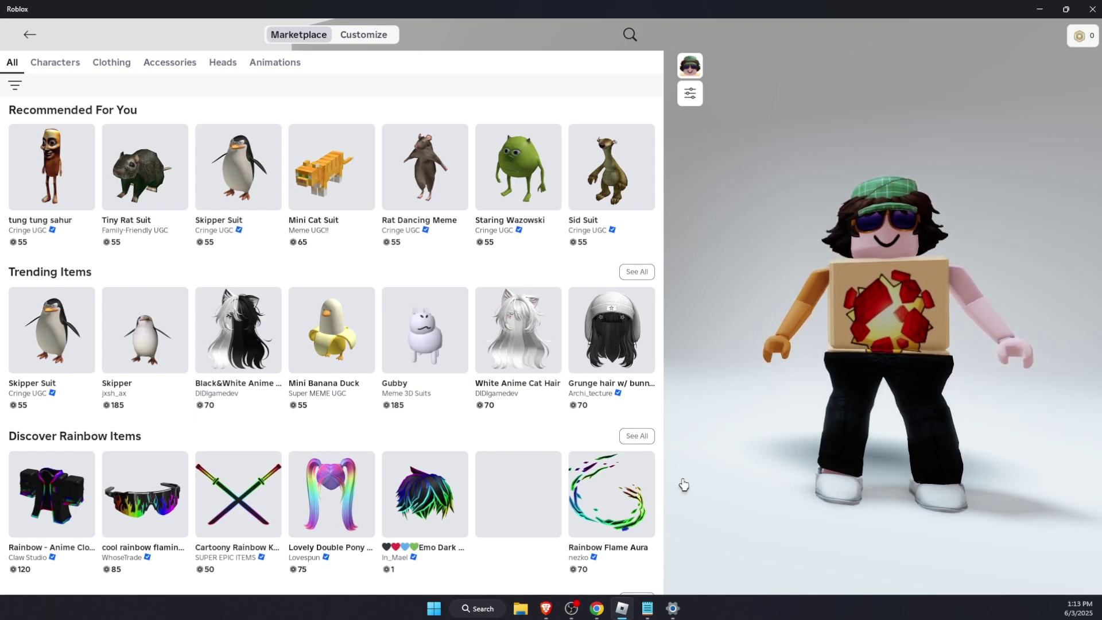
Check the internet connection, go to Roblox's More page, then bring up roblox.com in Brave.
{"action": "left_click", "coordinate": [672, 607]}
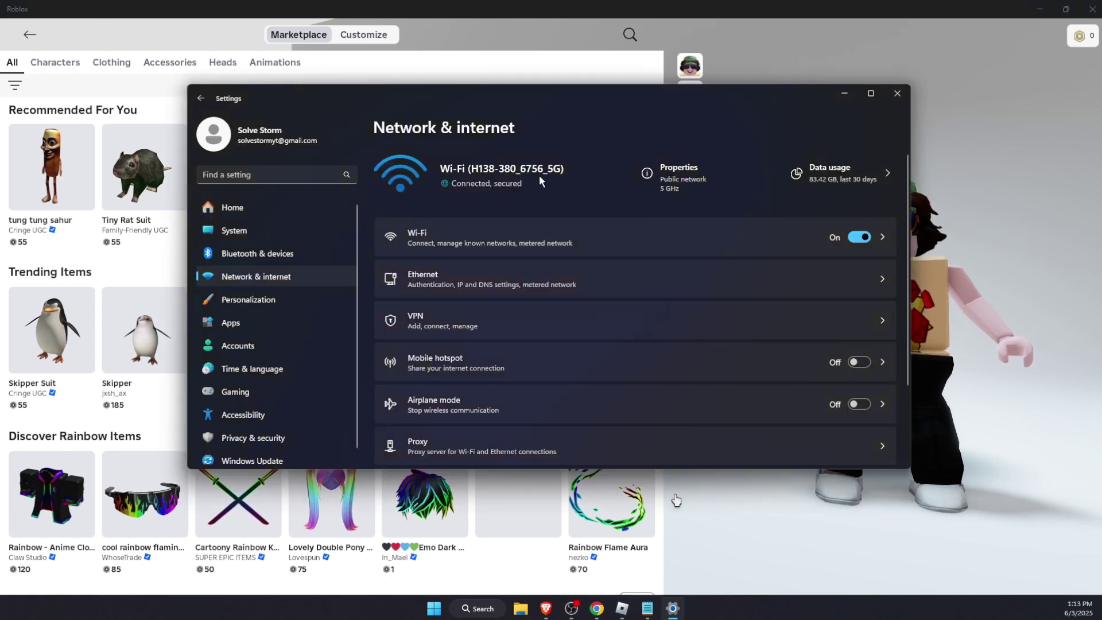
{"action": "left_click", "coordinate": [796, 58]}
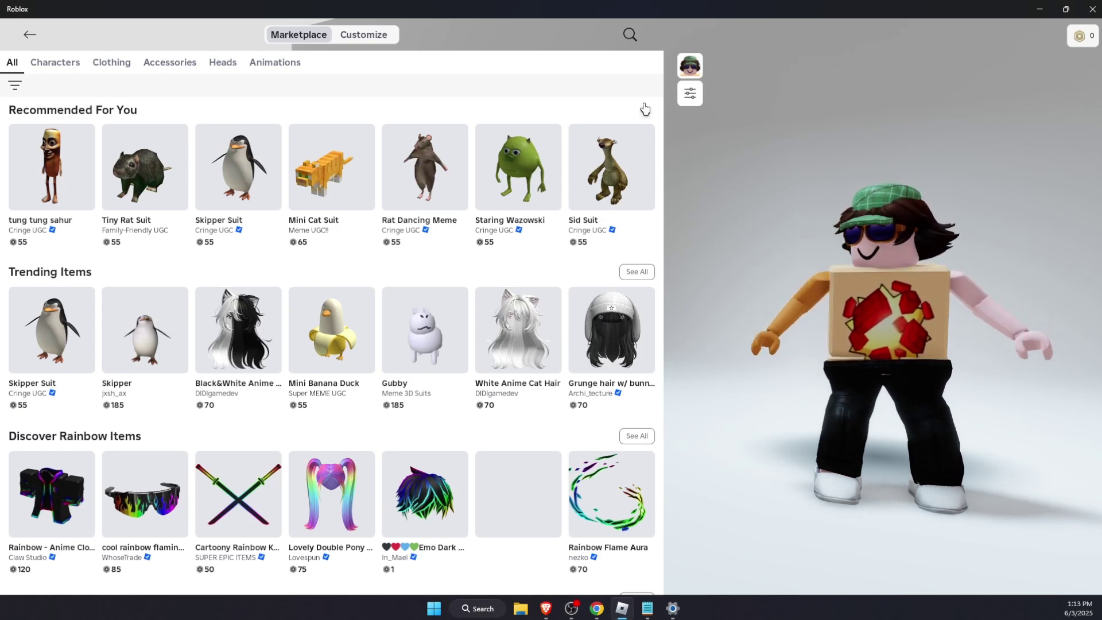
{"action": "left_click", "coordinate": [27, 35]}
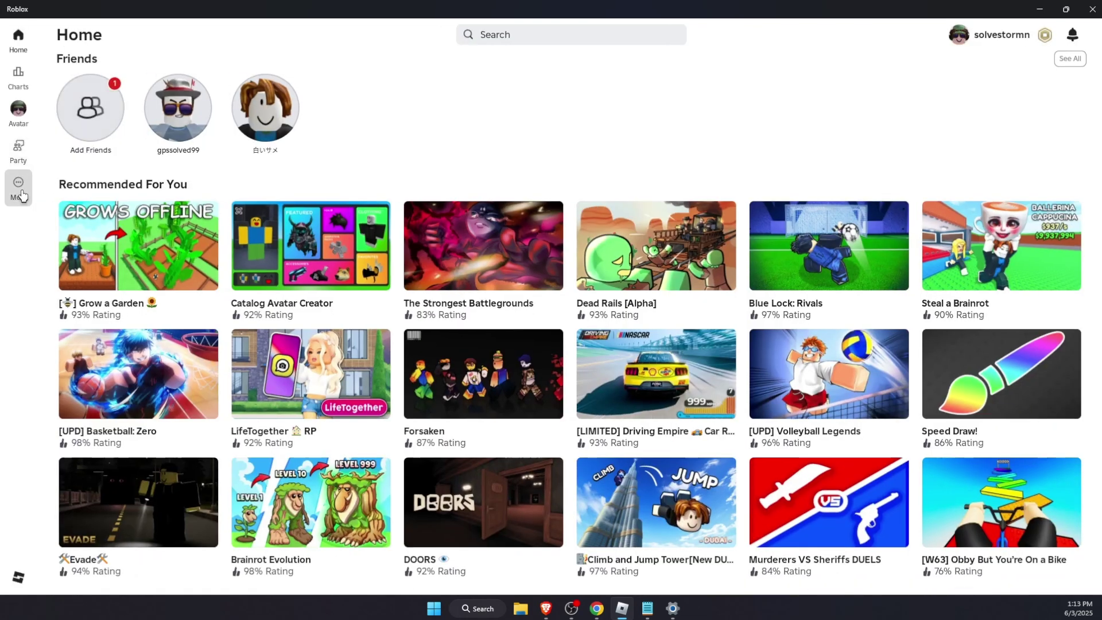
{"action": "left_click", "coordinate": [19, 187]}
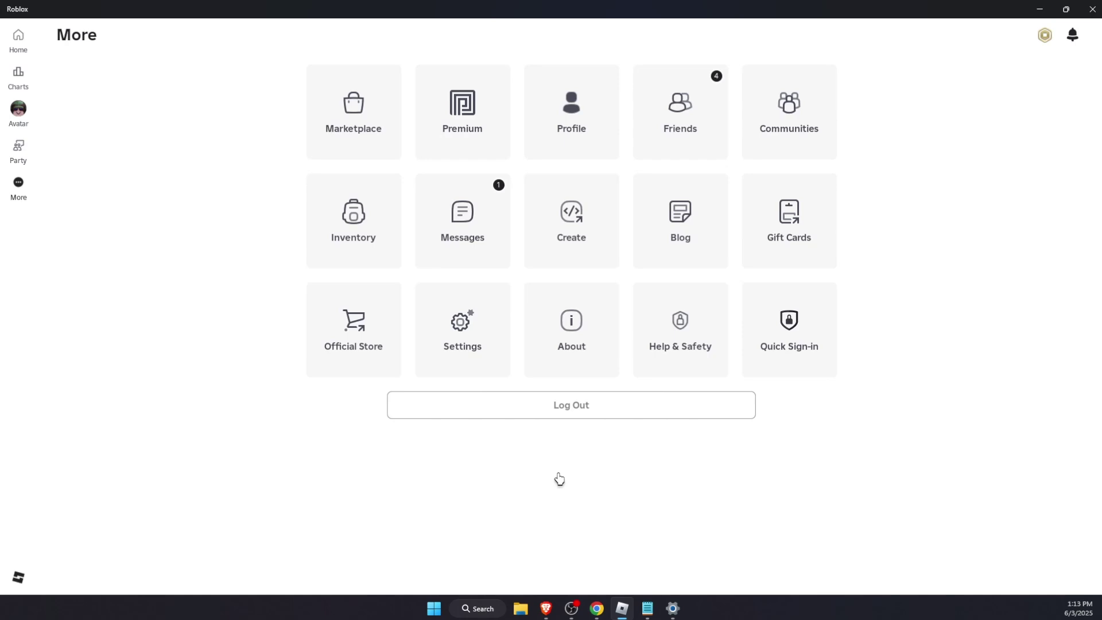
{"action": "left_click", "coordinate": [546, 607]}
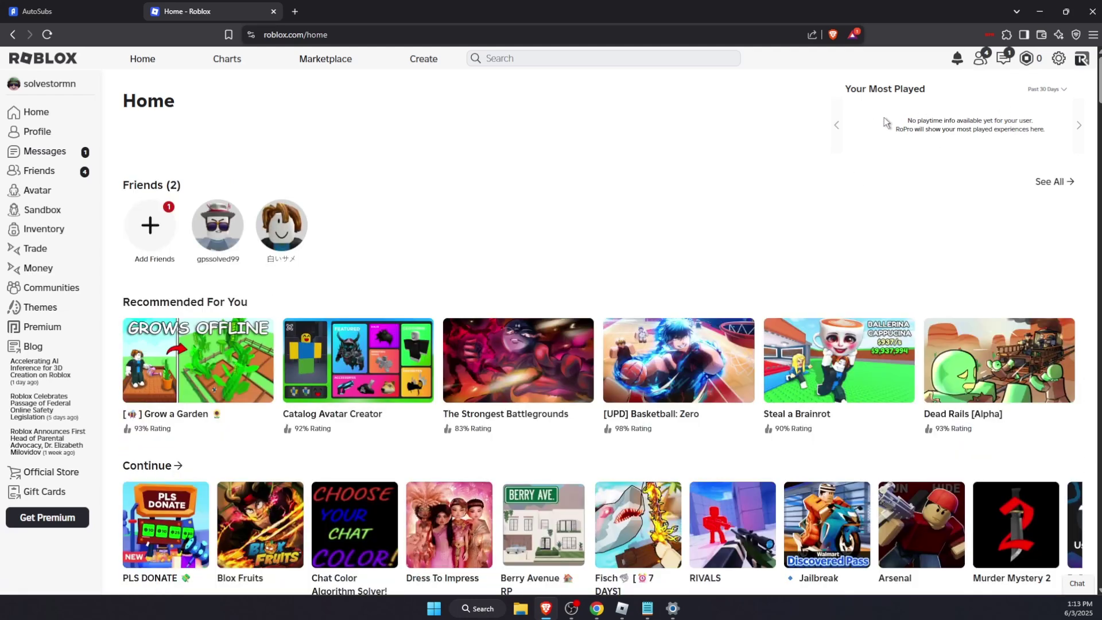
Open Brave's Privacy and security settings from its main menu.
{"action": "left_click", "coordinate": [1094, 35]}
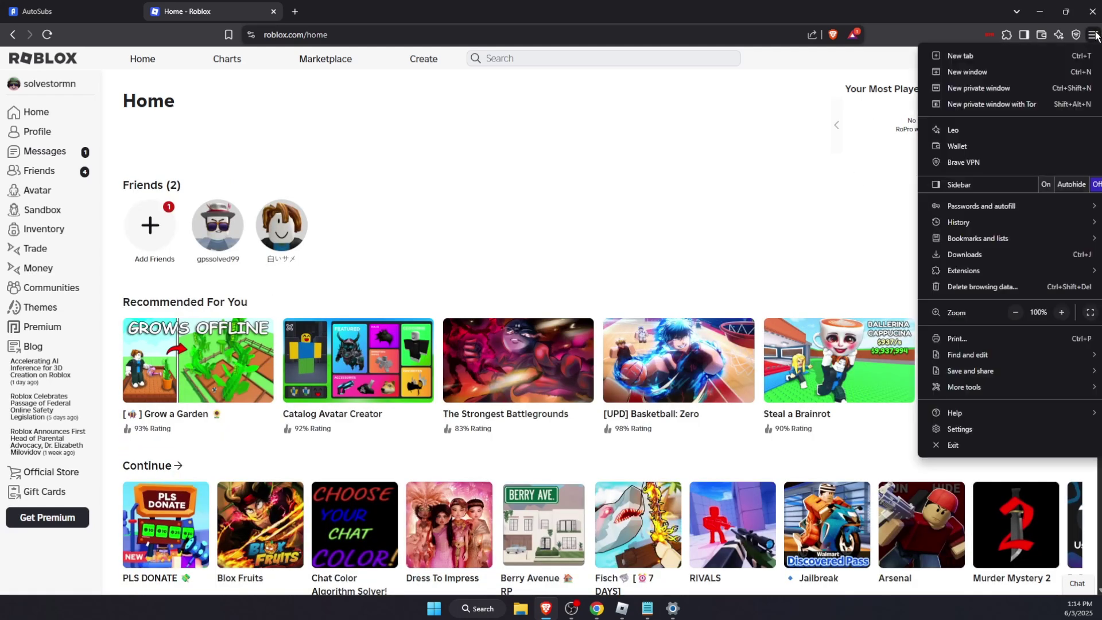
{"action": "left_click", "coordinate": [968, 427]}
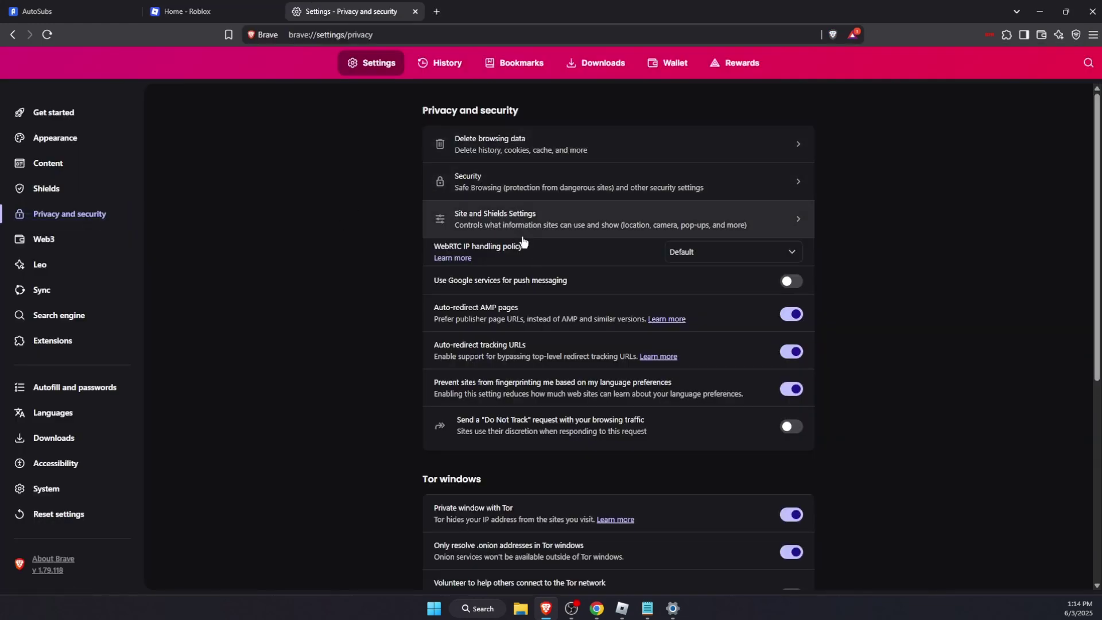
Set Brave's all-time data deletion to cookies and cached files only, then return to Roblox.
{"action": "left_click", "coordinate": [533, 145]}
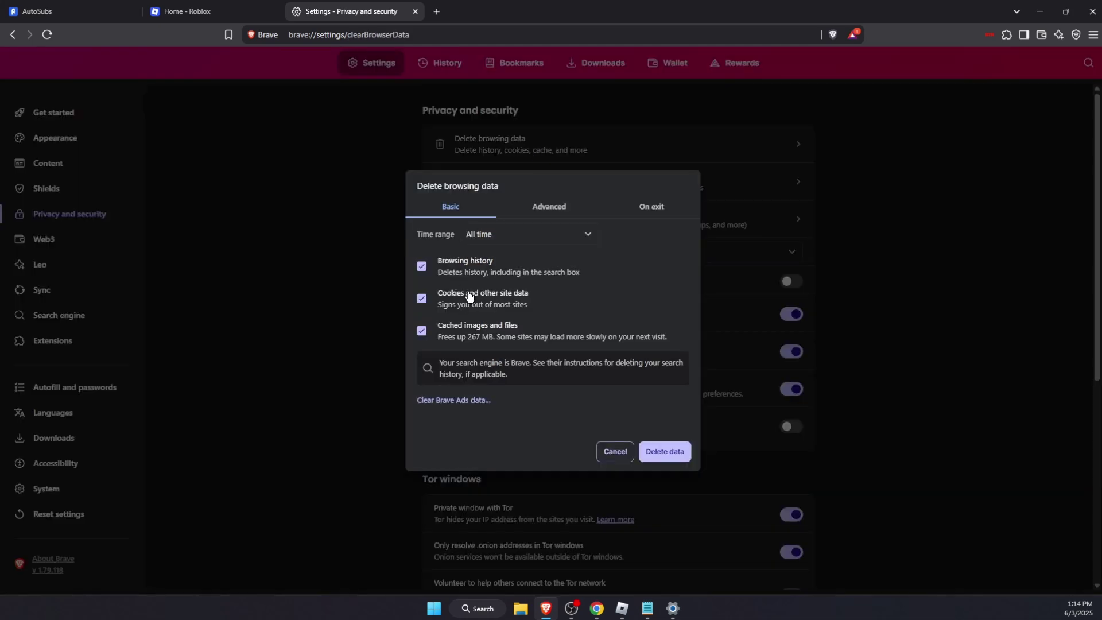
{"action": "left_click", "coordinate": [451, 270]}
{"action": "left_click", "coordinate": [1037, 12]}
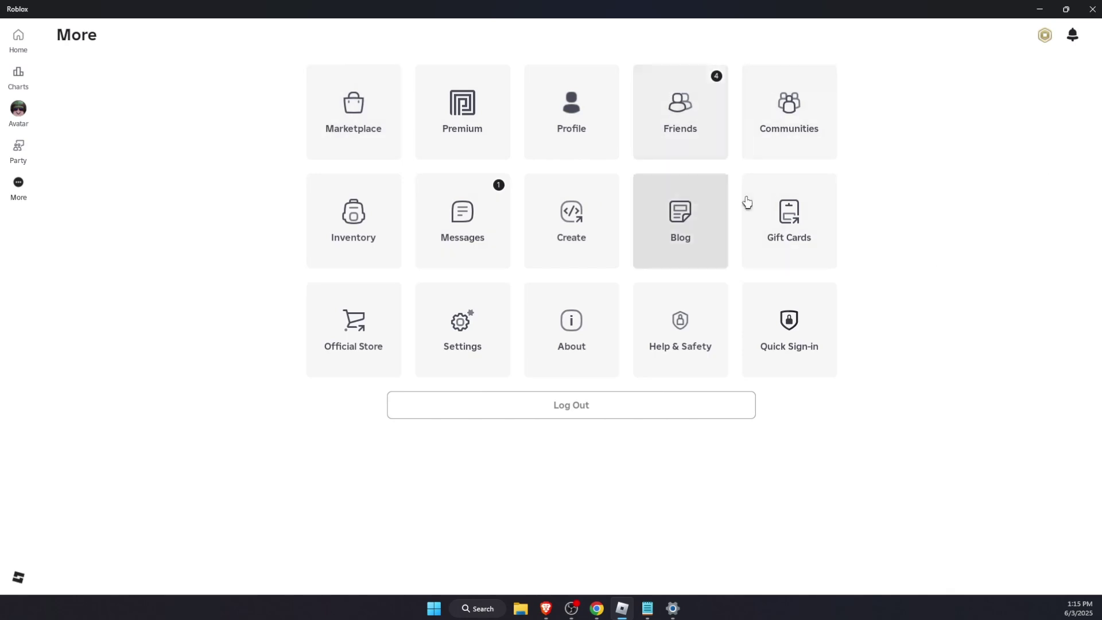
Launch Run with %localappdata%, minimising the Roblox and Settings windows.
{"action": "left_click", "coordinate": [478, 610]}
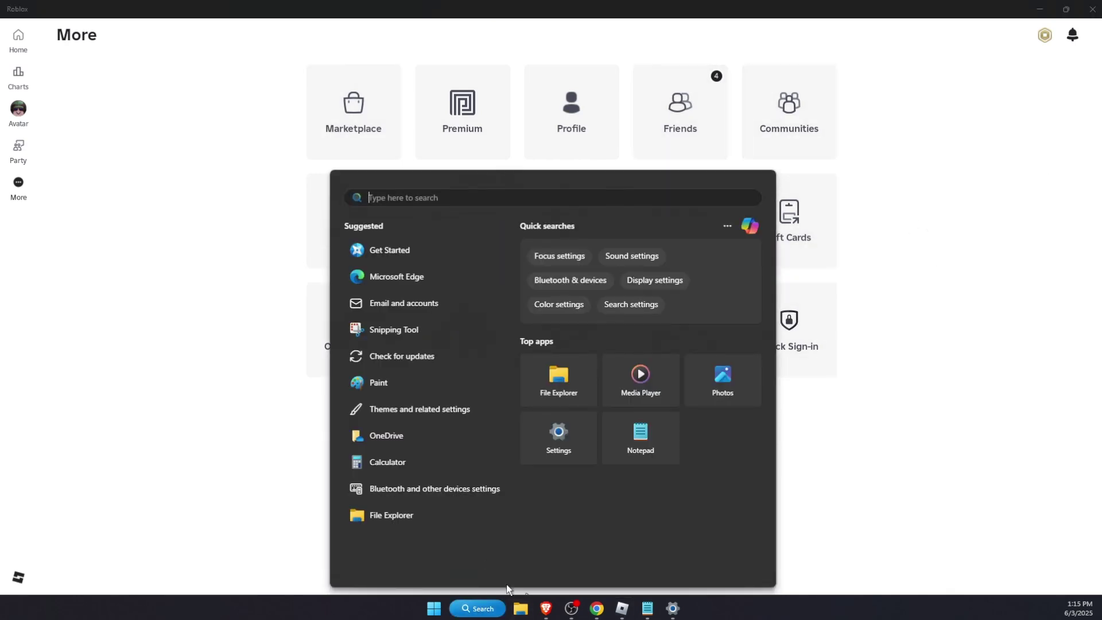
{"action": "type", "text": "run"}
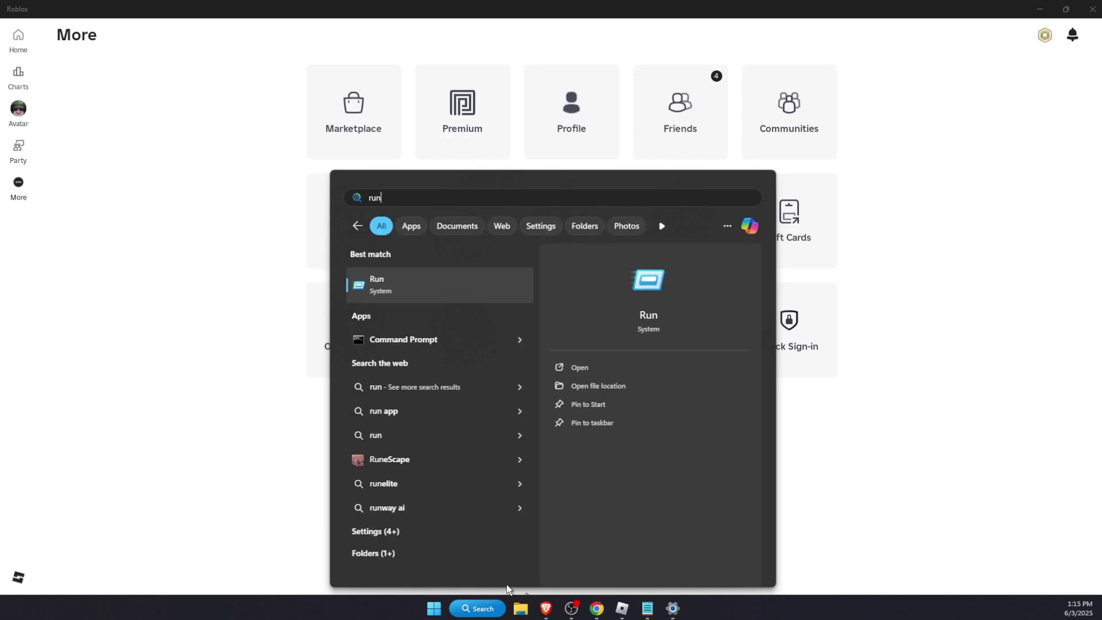
{"action": "key", "text": "Return"}
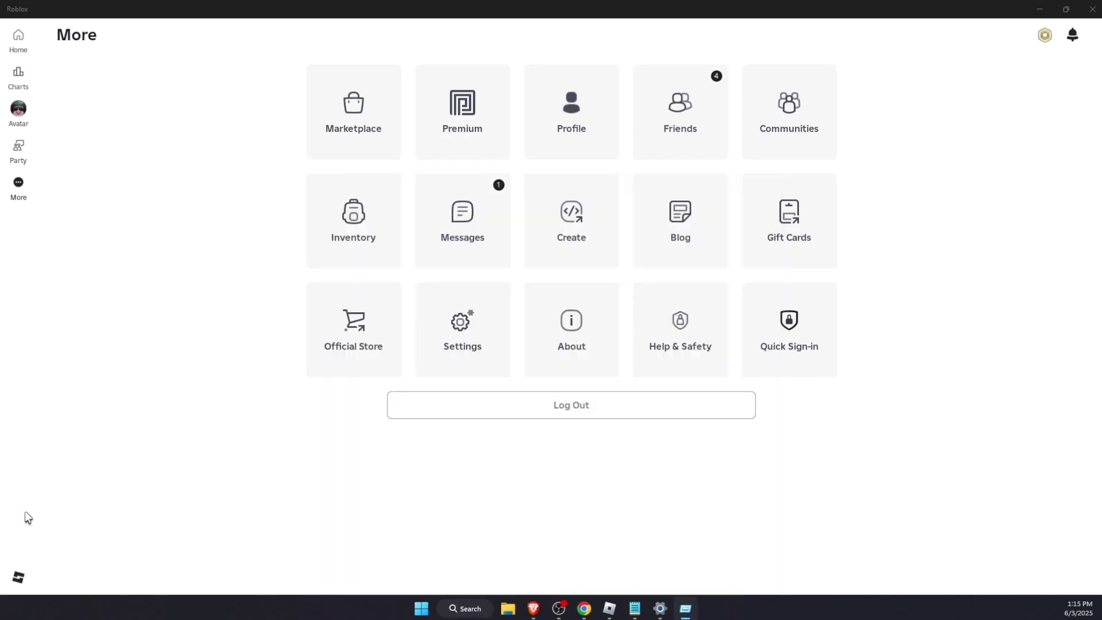
{"action": "type", "text": "%localappdata%"}
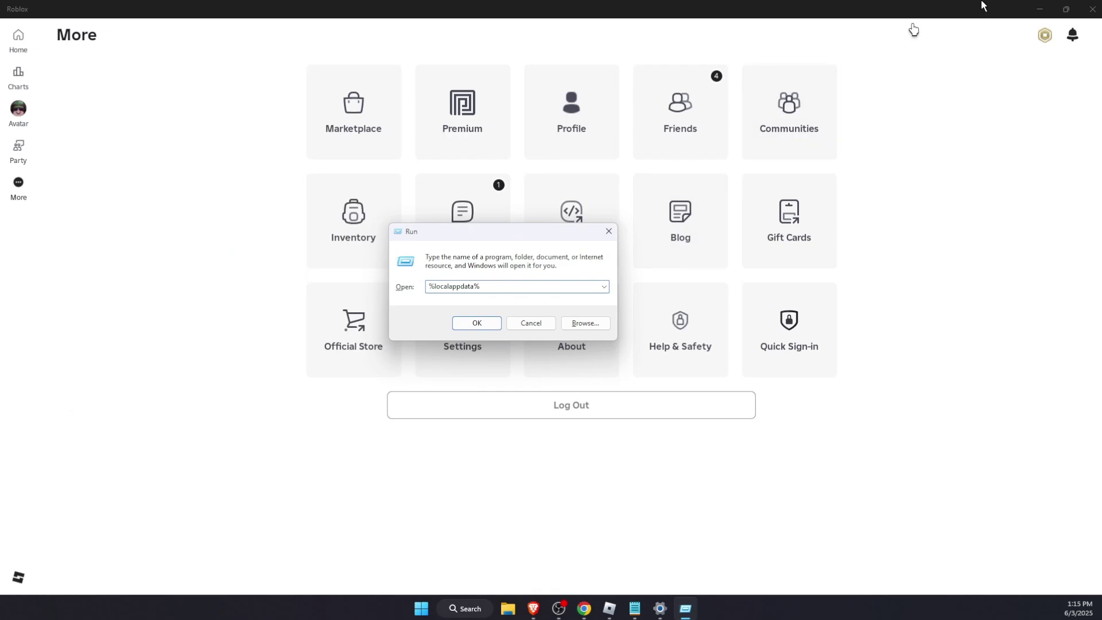
{"action": "left_click", "coordinate": [1039, 9]}
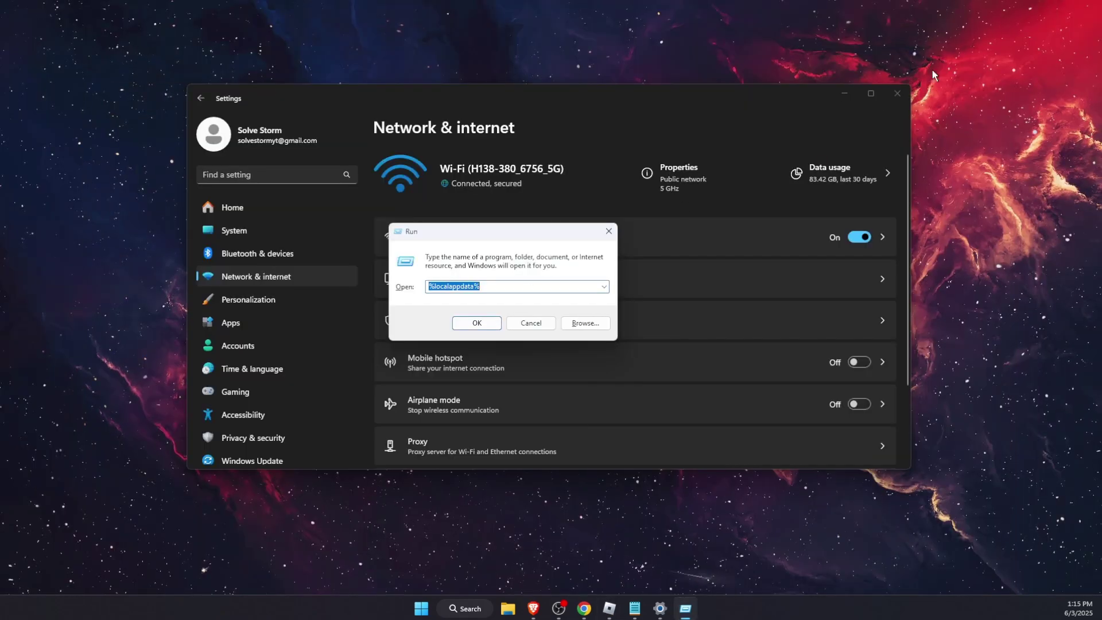
{"action": "left_click", "coordinate": [844, 94]}
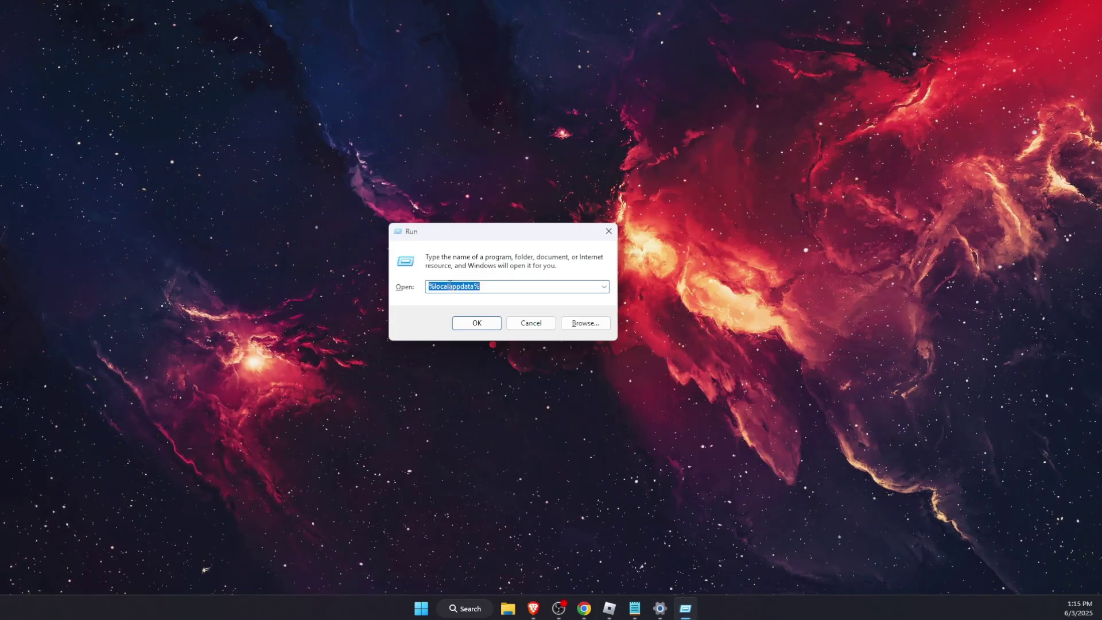
{"action": "left_click", "coordinate": [445, 286]}
Delete the Roblox folder in AppData\Local and relaunch Roblox from the taskbar.
{"action": "left_click", "coordinate": [477, 323]}
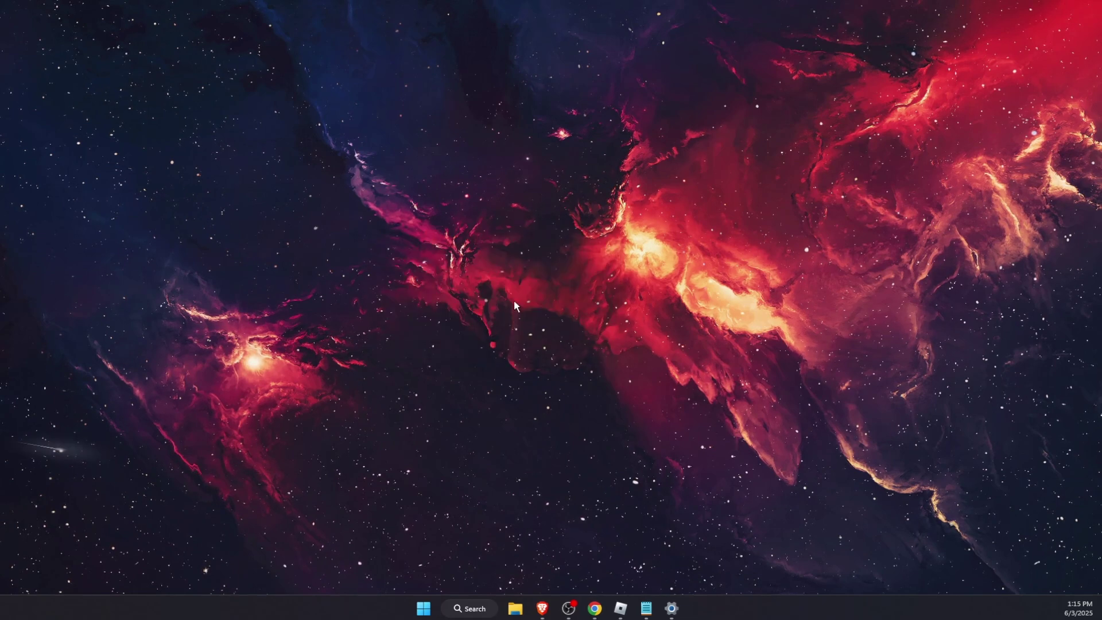
{"action": "scroll", "coordinate": [430, 345], "scroll_direction": "down", "scroll_amount": 5}
{"action": "scroll", "coordinate": [431, 345], "scroll_direction": "down", "scroll_amount": 5}
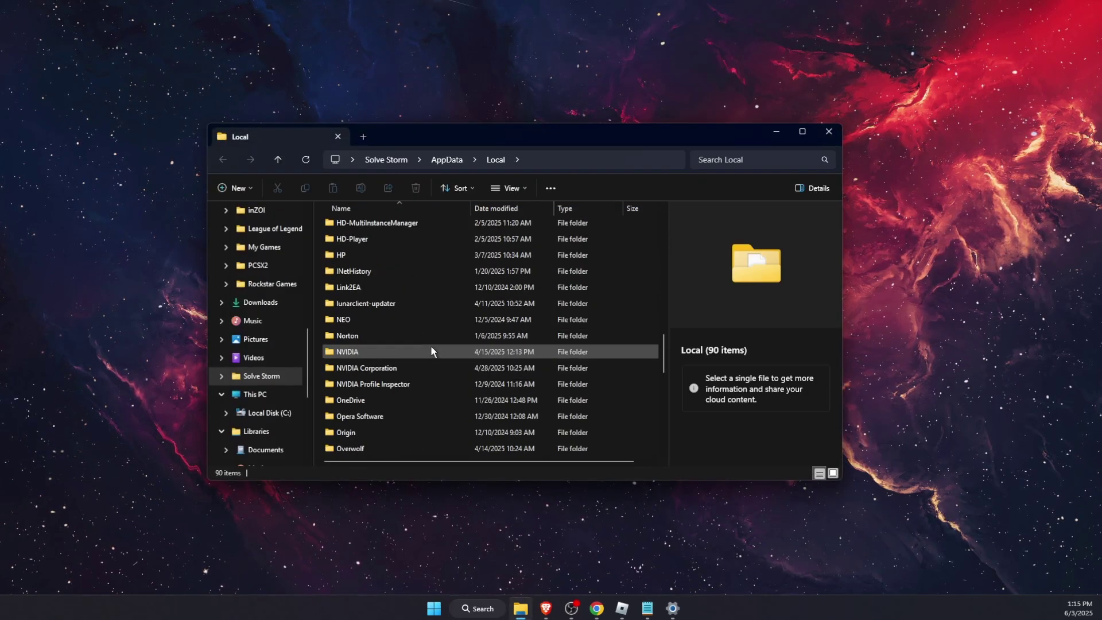
{"action": "scroll", "coordinate": [430, 345], "scroll_direction": "down", "scroll_amount": 5}
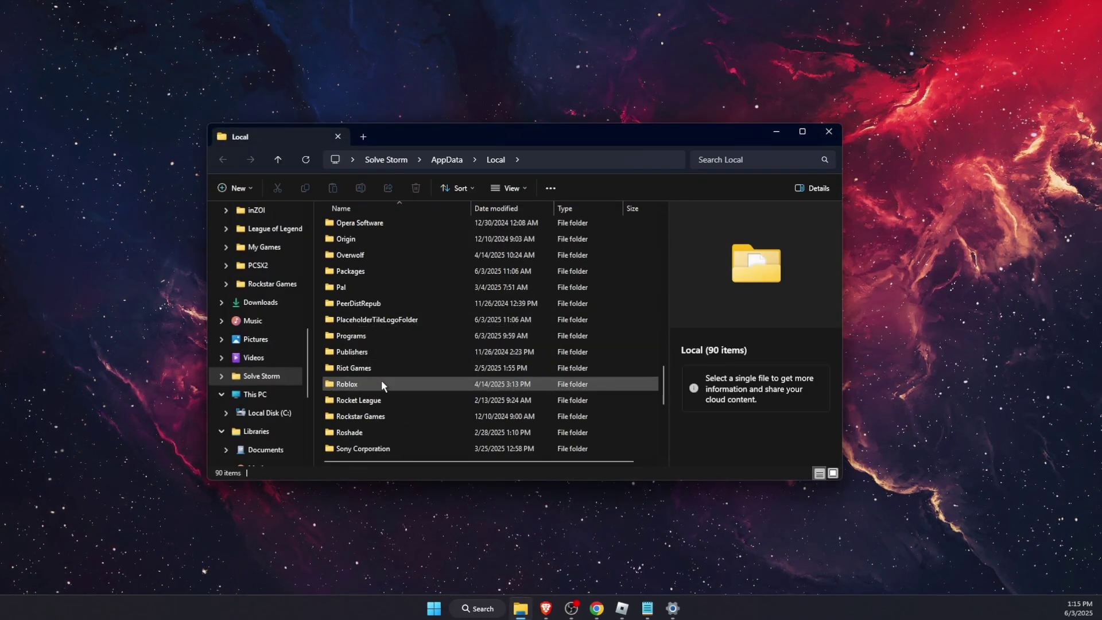
{"action": "left_click", "coordinate": [347, 385]}
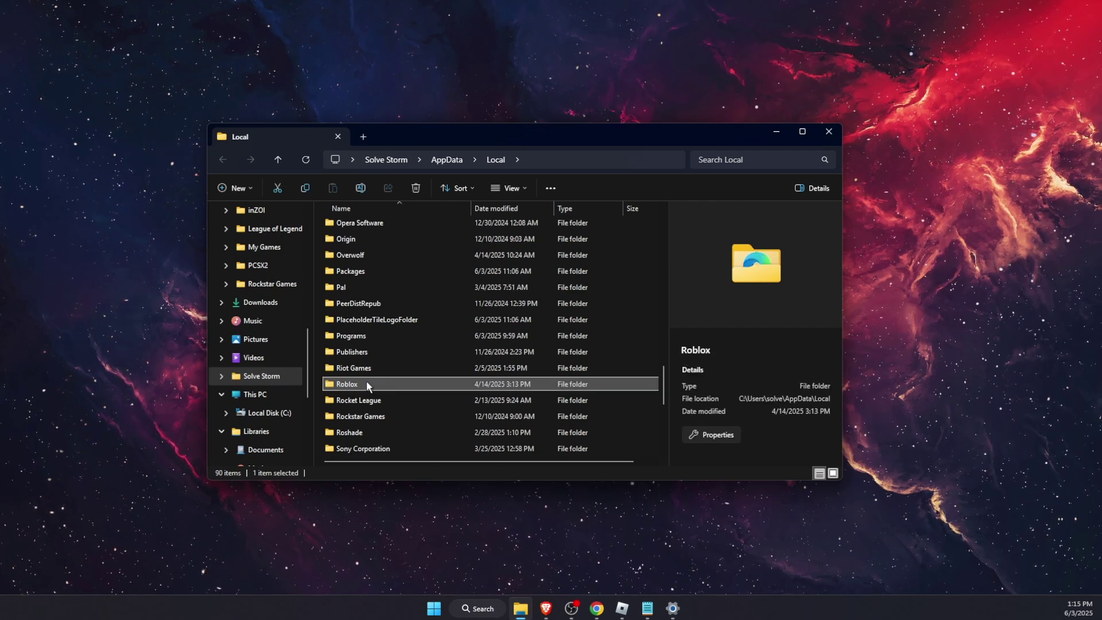
{"action": "right_click", "coordinate": [366, 385]}
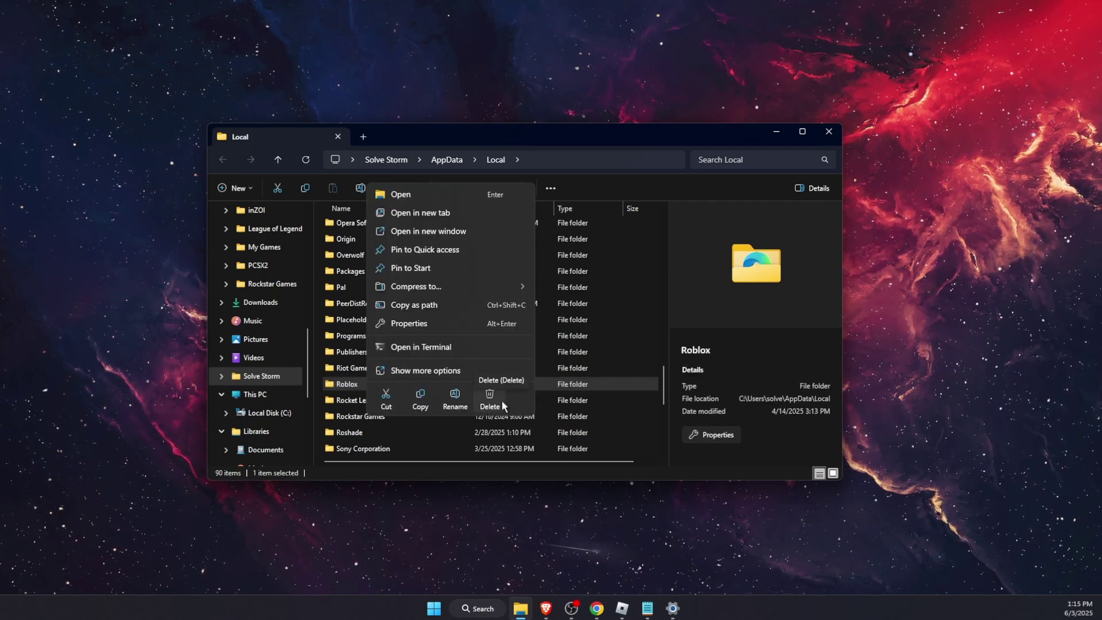
{"action": "left_click", "coordinate": [829, 137]}
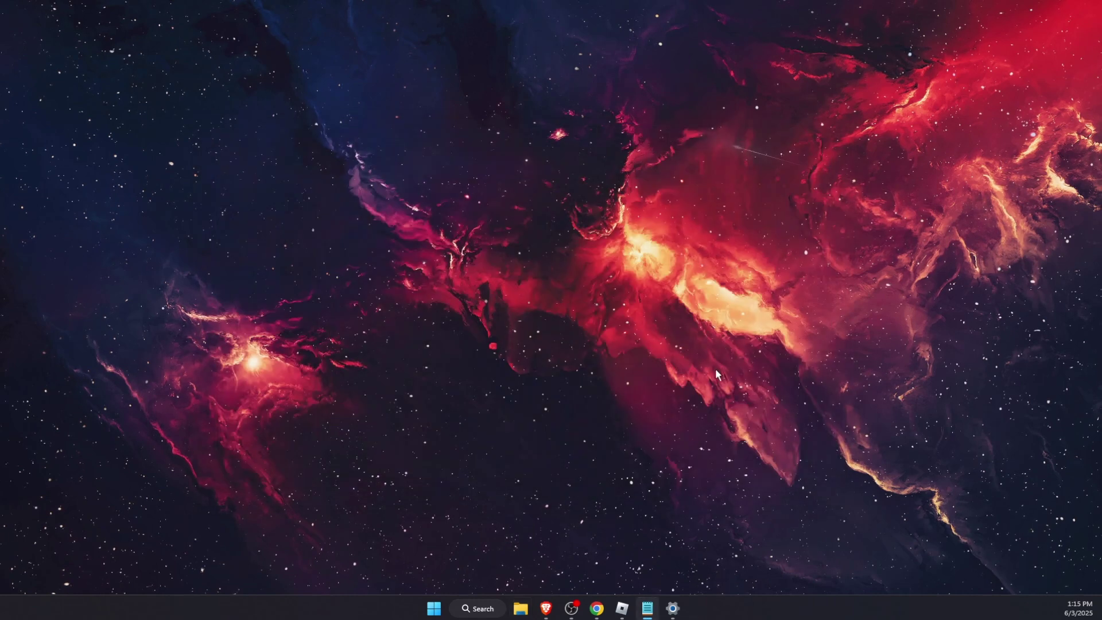
Bring up the Roblox app and open its Avatar section to check the avatar.
{"action": "left_click", "coordinate": [621, 607]}
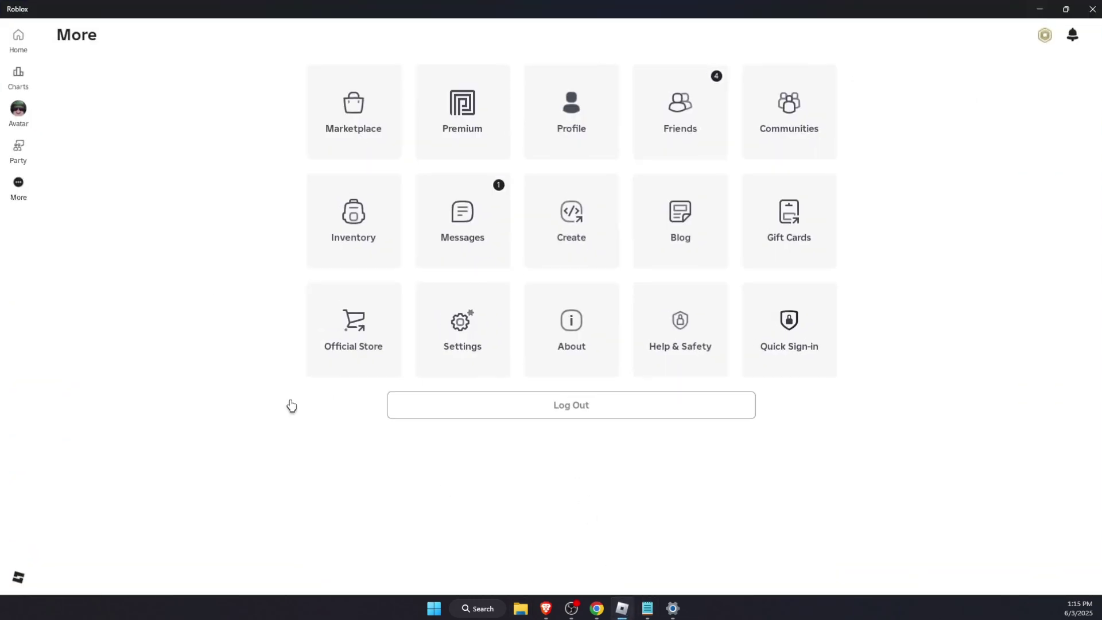
{"action": "left_click", "coordinate": [18, 119]}
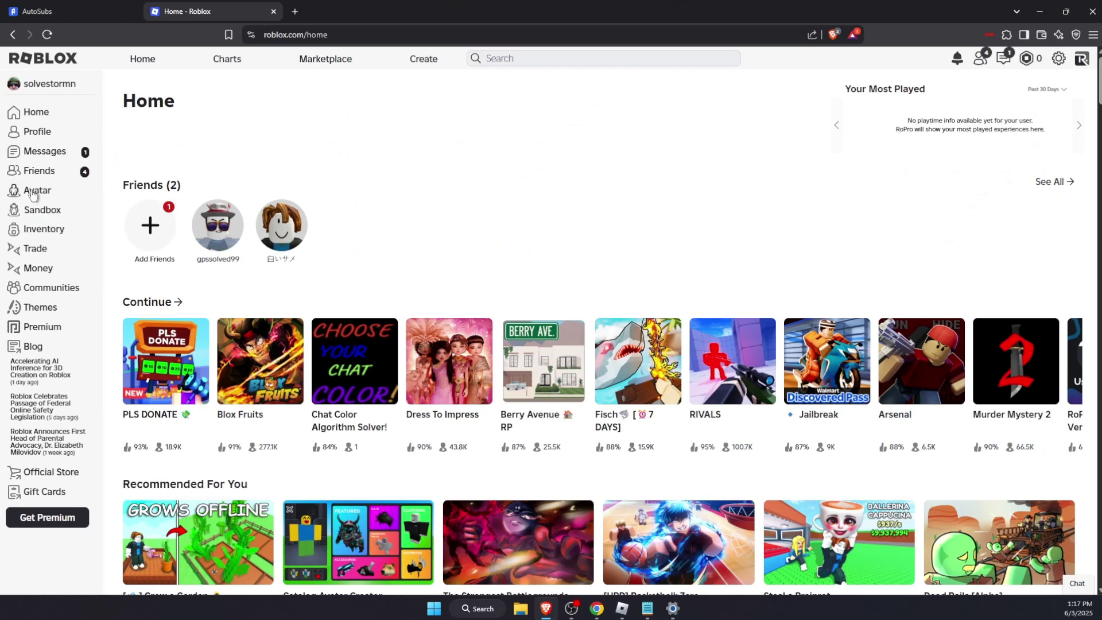
Open the Avatar Editor page from the roblox.com left sidebar.
{"action": "left_click", "coordinate": [35, 193]}
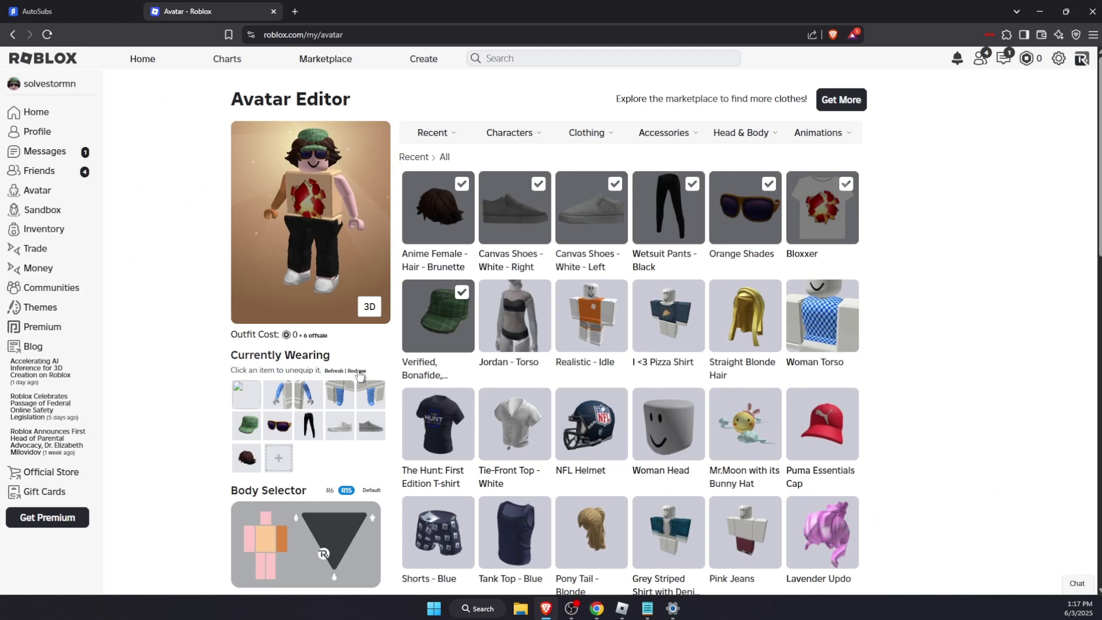
Redraw the avatar, then leave Grow a Garden through the Esc menu and confirm.
{"action": "left_click", "coordinate": [358, 371]}
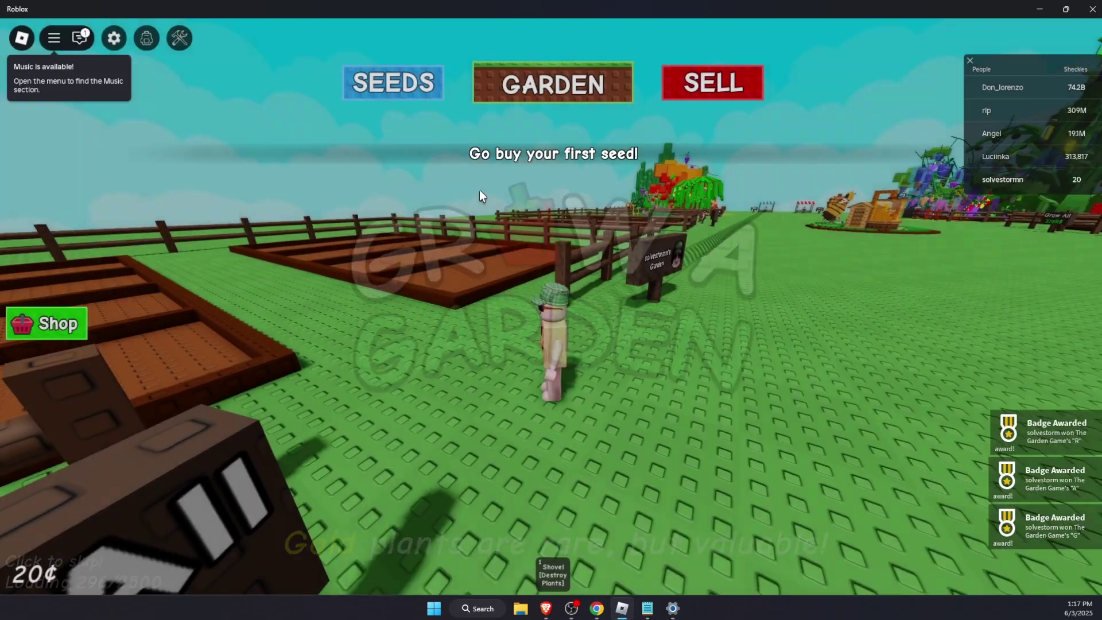
{"action": "scroll", "coordinate": [477, 187], "scroll_direction": "up", "scroll_amount": 3}
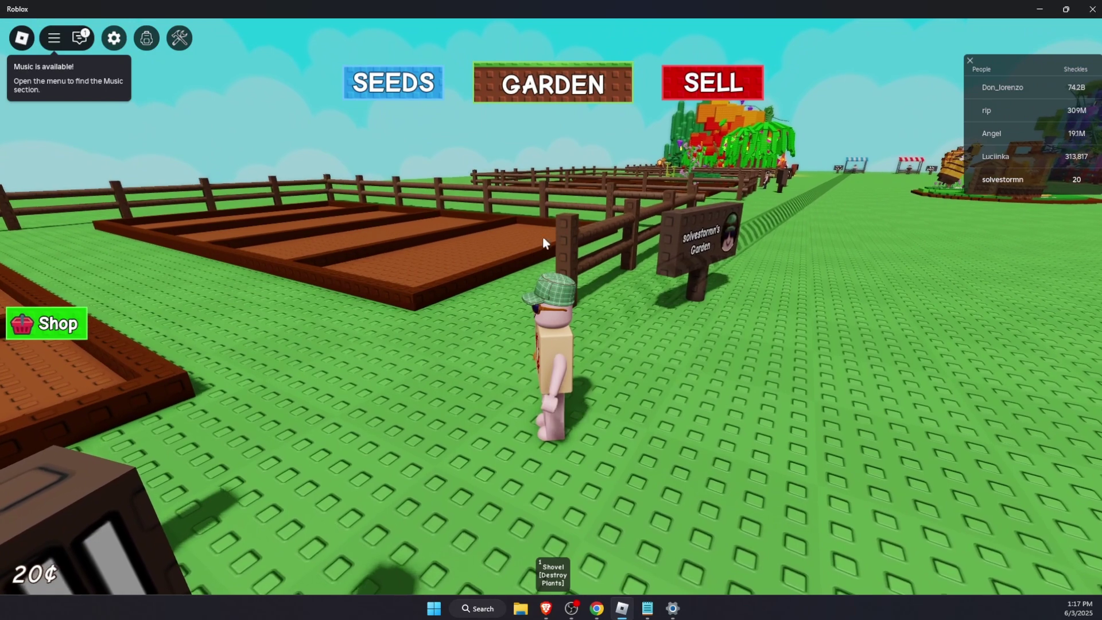
{"action": "key", "text": "Escape"}
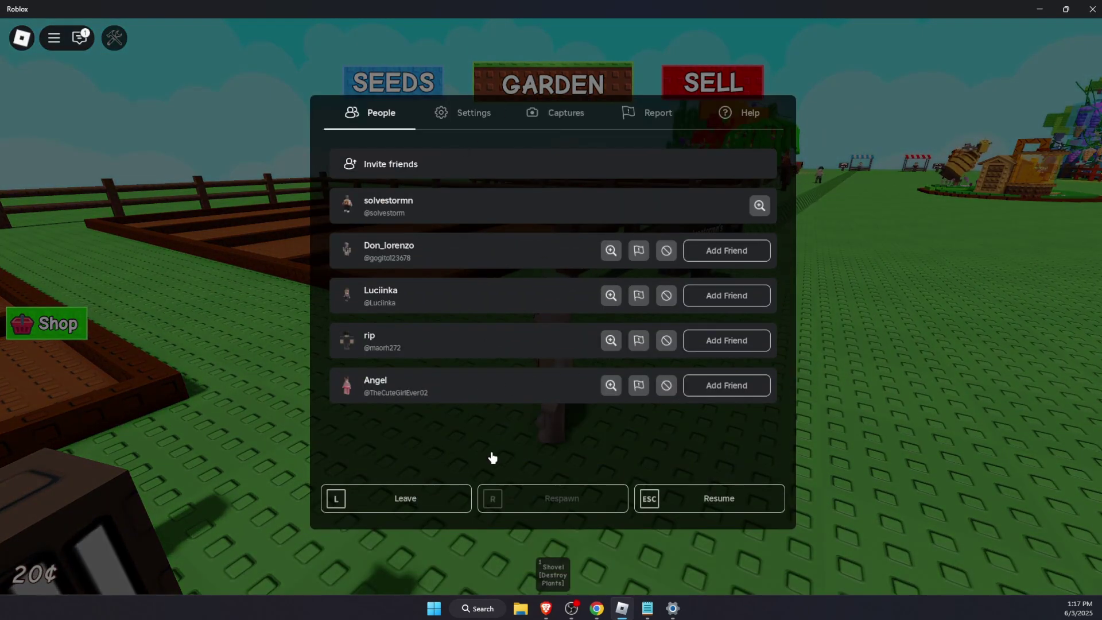
{"action": "key", "text": "F11"}
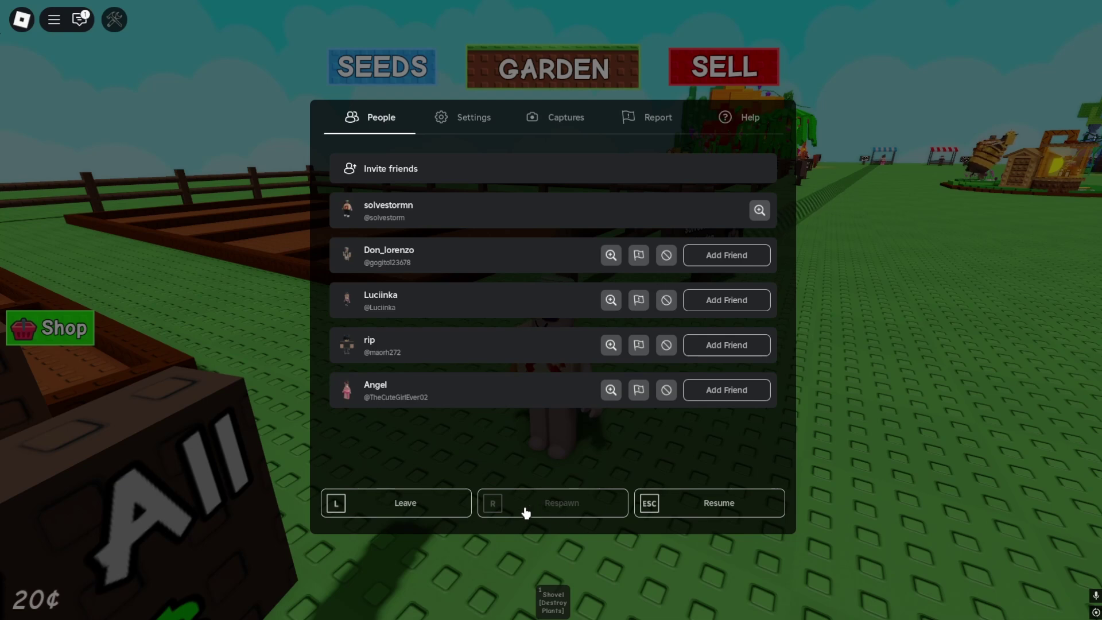
{"action": "left_click", "coordinate": [450, 504]}
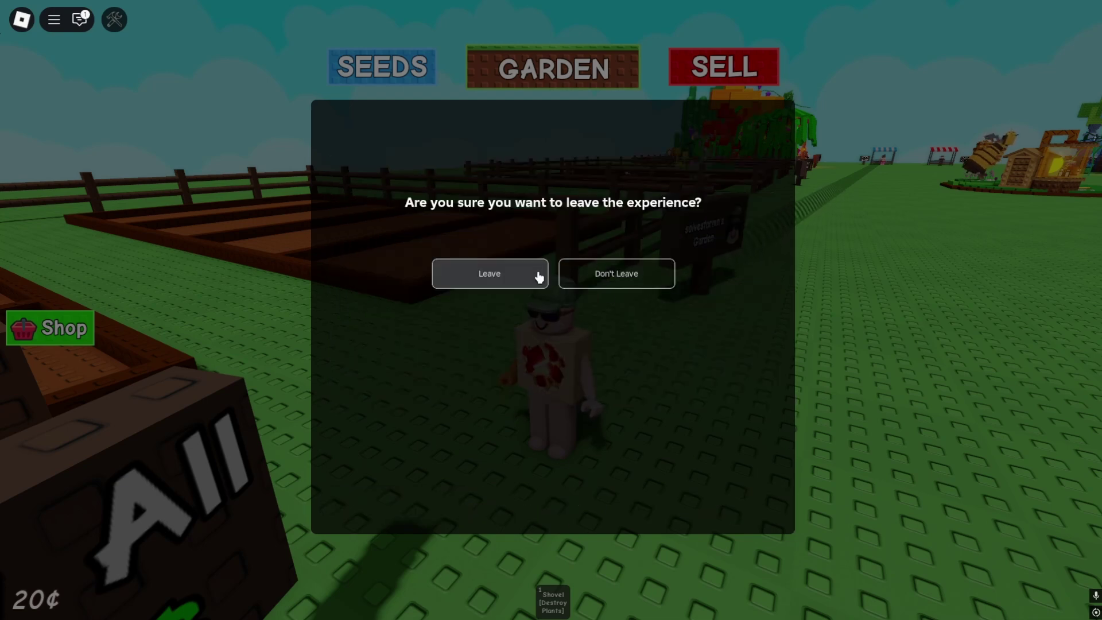
{"action": "left_click", "coordinate": [540, 274]}
{"action": "scroll", "coordinate": [470, 138], "scroll_direction": "down", "scroll_amount": 3}
{"action": "scroll", "coordinate": [560, 276], "scroll_direction": "down", "scroll_amount": 3}
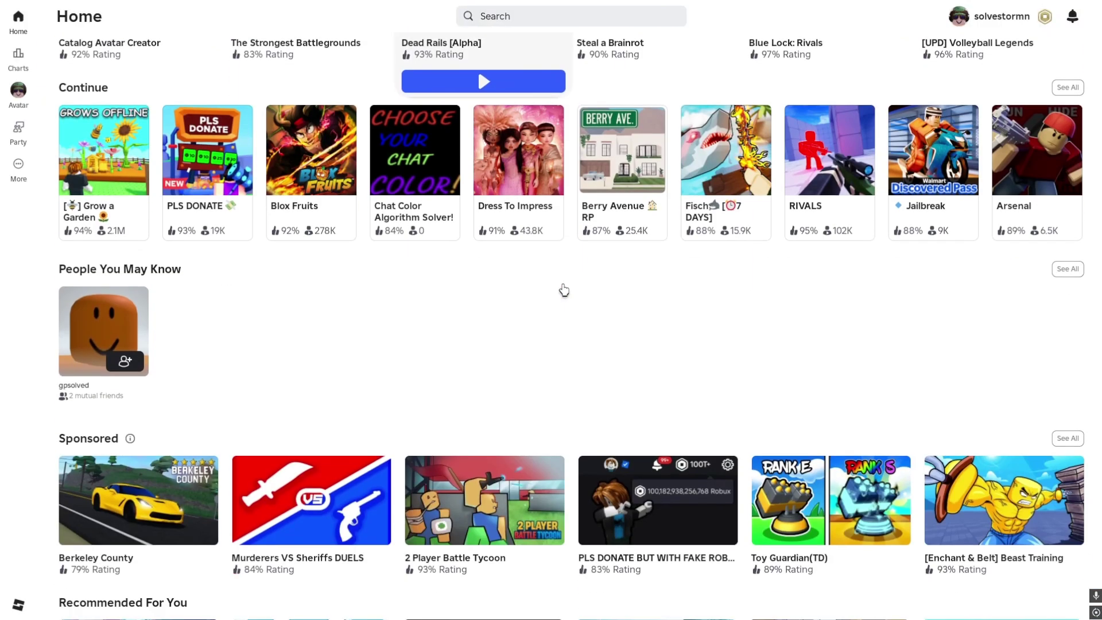
{"action": "scroll", "coordinate": [563, 290], "scroll_direction": "down", "scroll_amount": 1}
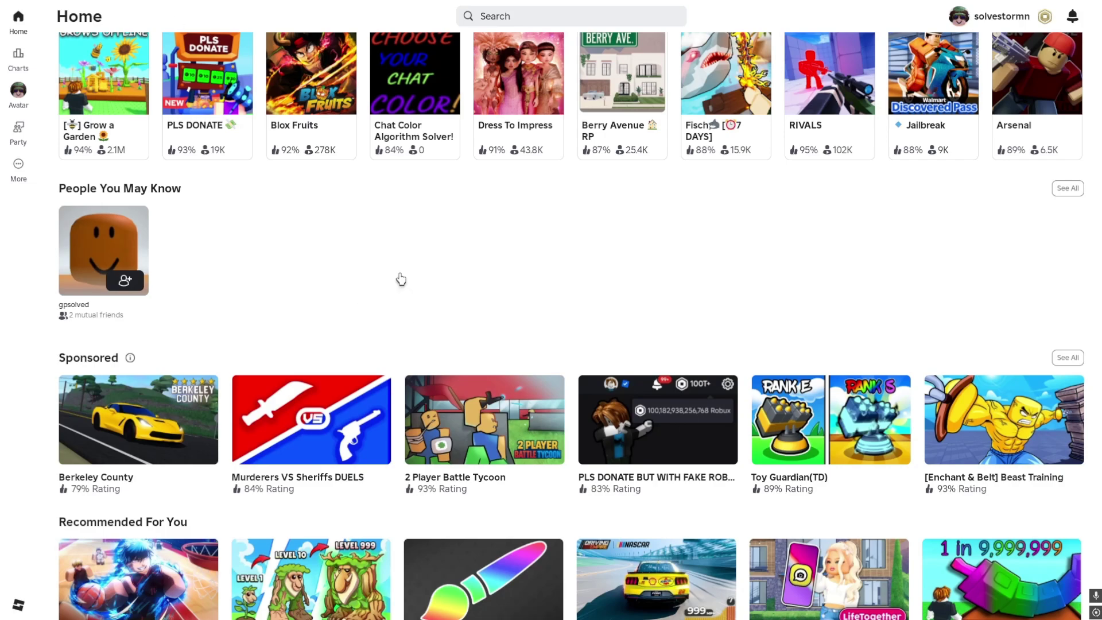
Page up through the game lists on the Roblox app's Home page.
{"action": "key", "text": "Page_Up"}
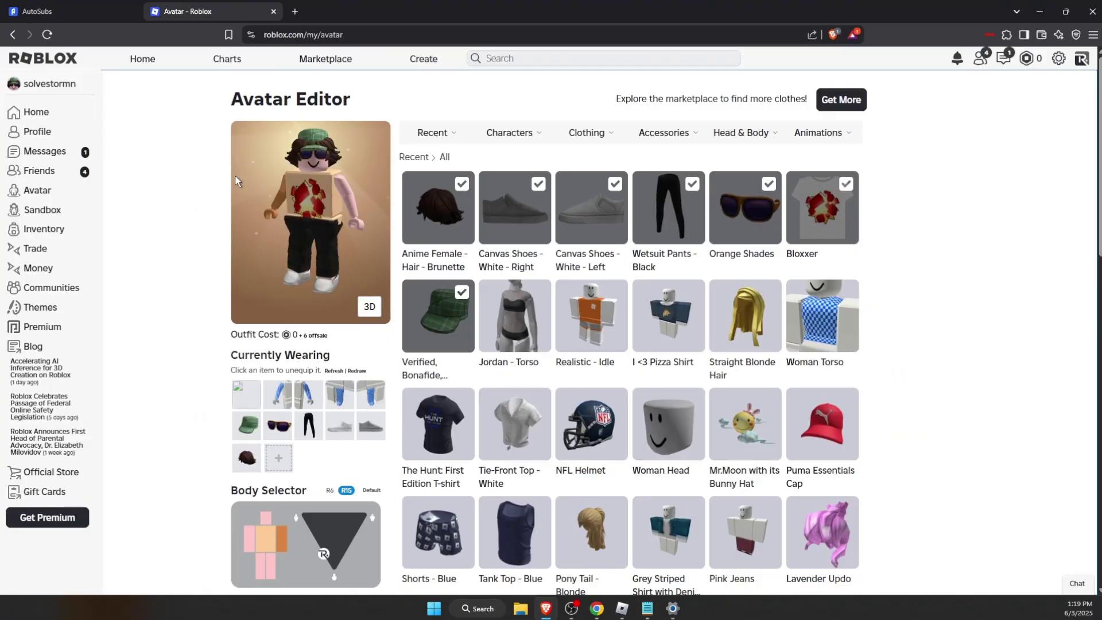
Go back to the roblox.com Home page from the left sidebar.
{"action": "left_click", "coordinate": [36, 111]}
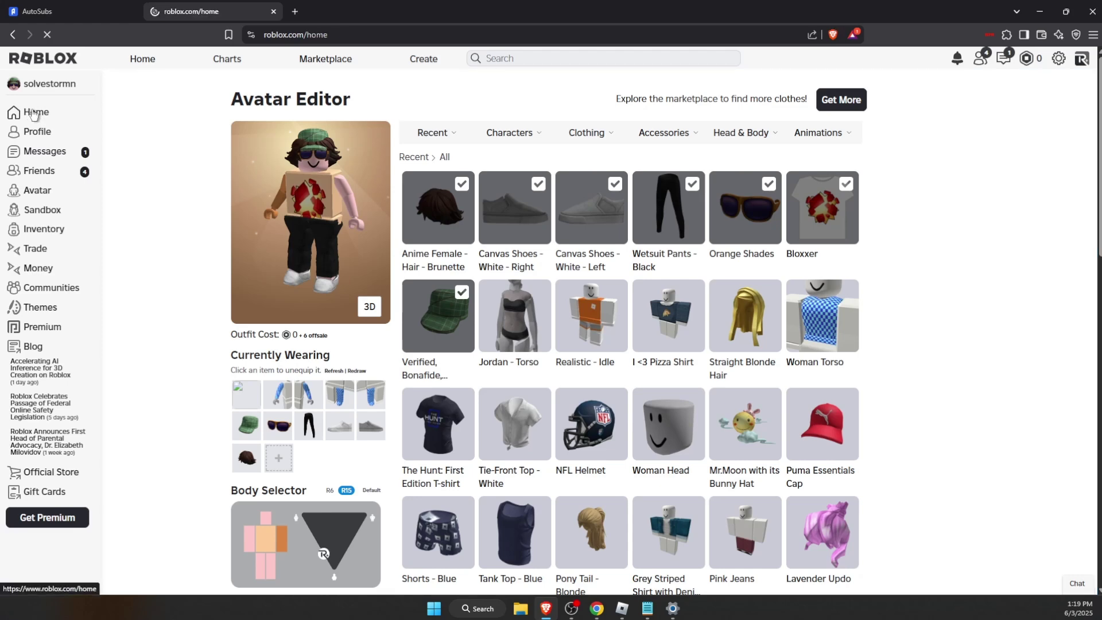